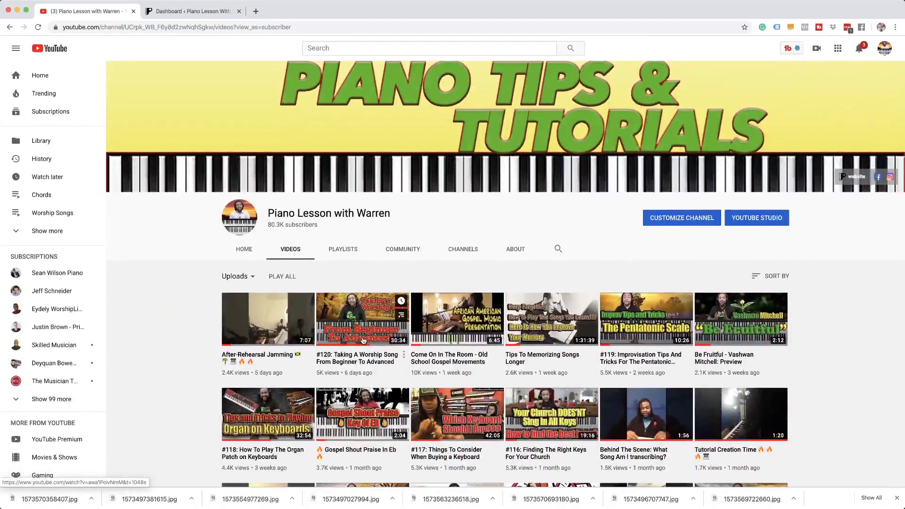
- Scroll down the Videos grid and open '#73: The 7 MUST LEARN Gospel Passing Chords'
scroll(401, 362, down, 11)
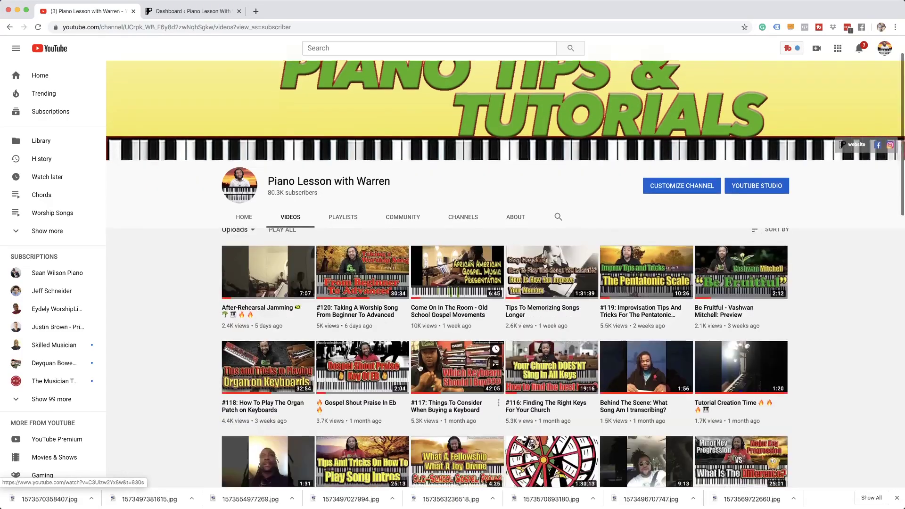
scroll(417, 364, down, 7)
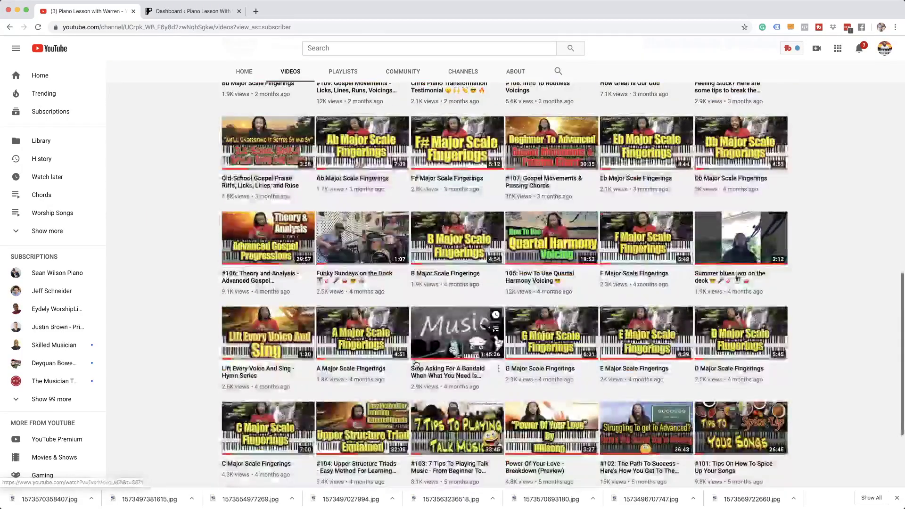
scroll(414, 363, down, 6)
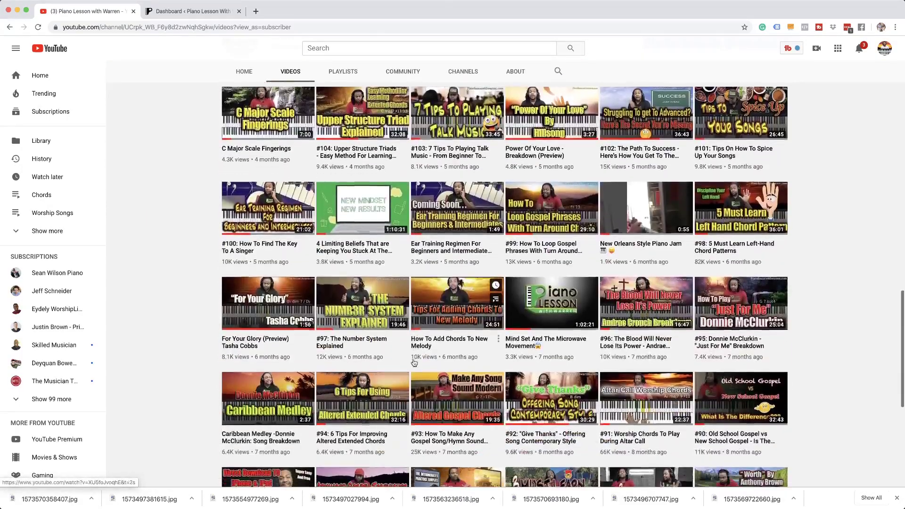
scroll(414, 362, down, 4)
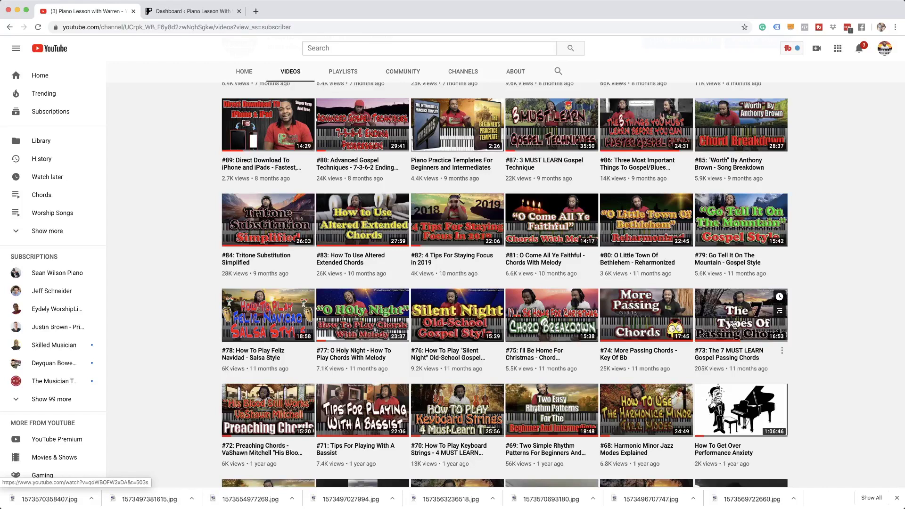
click(734, 320)
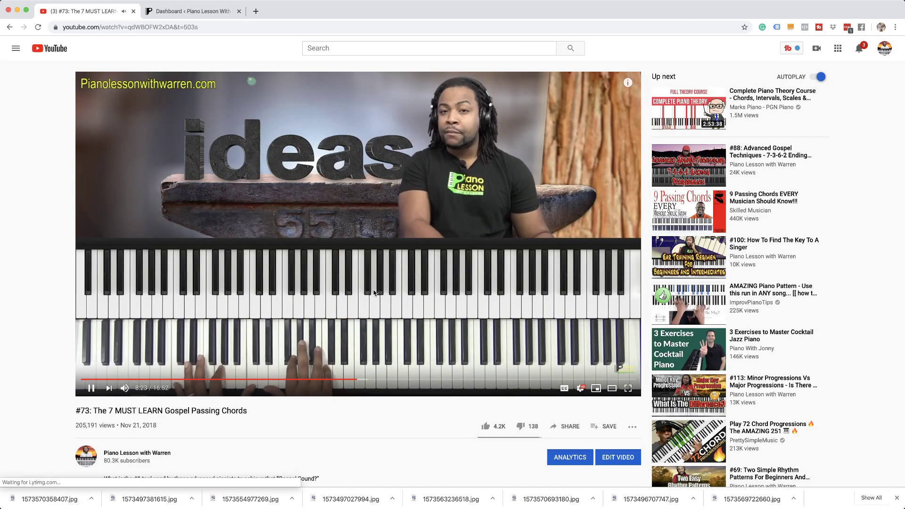
- Pause the passing chords lesson and drag the seek bar back to 5:19
click(322, 329)
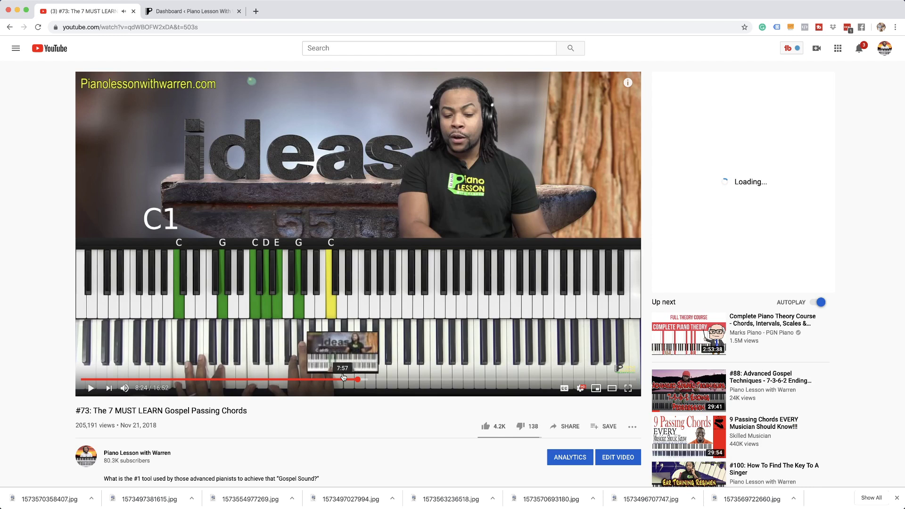
drag(358, 380, 259, 379)
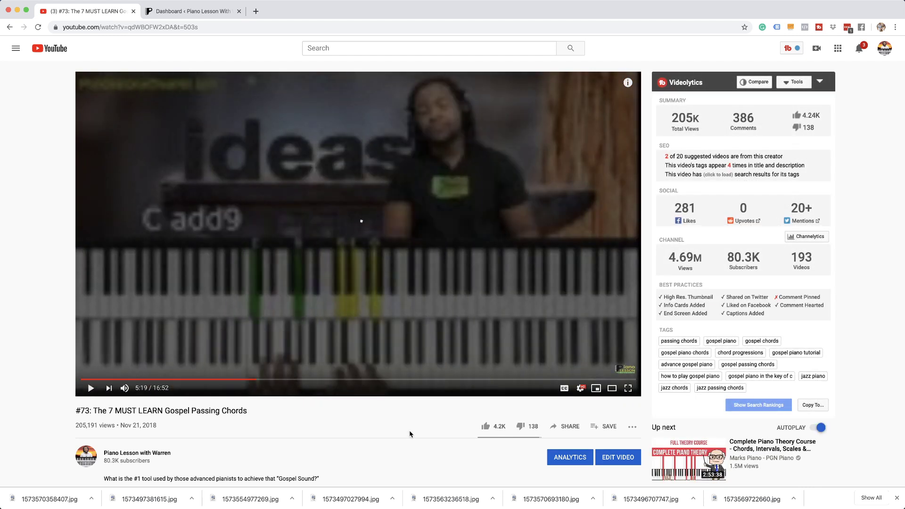
scroll(408, 430, down, 1)
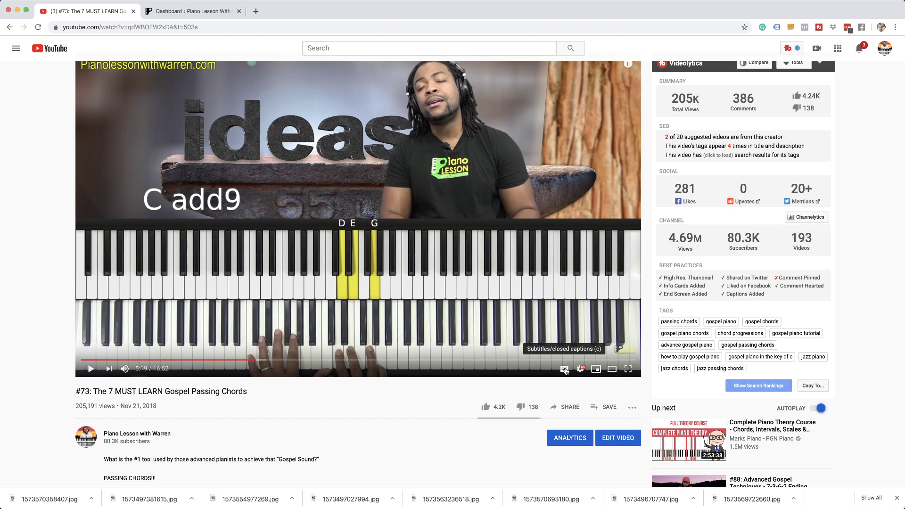
- Turn on the English auto-generated captions and pause playback at 5:31
click(564, 369)
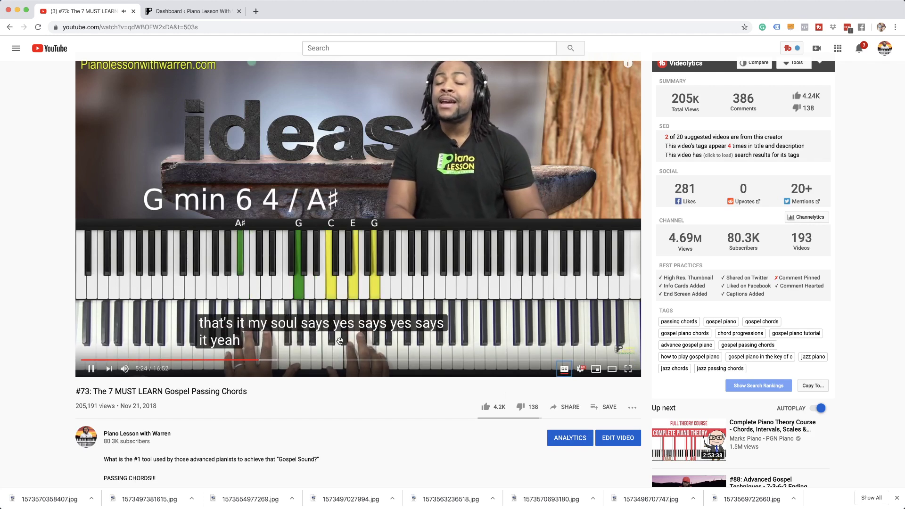
click(508, 329)
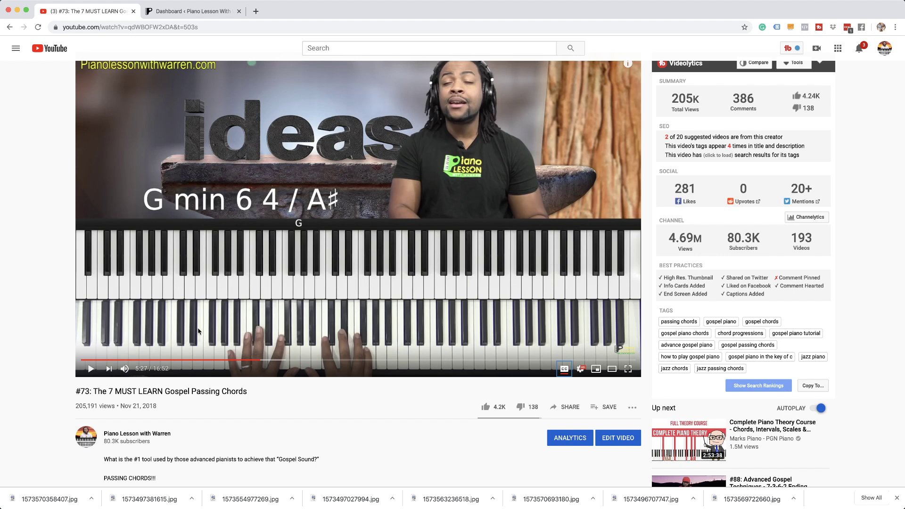
click(526, 303)
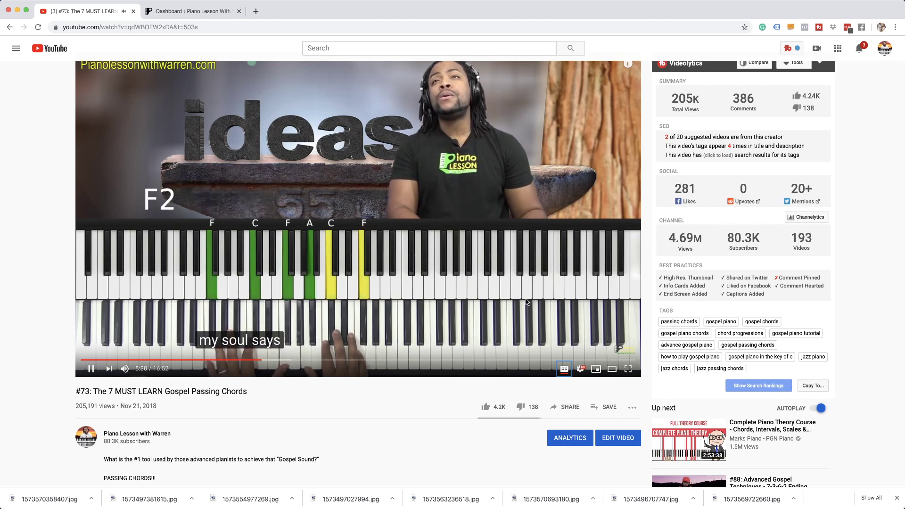
click(431, 321)
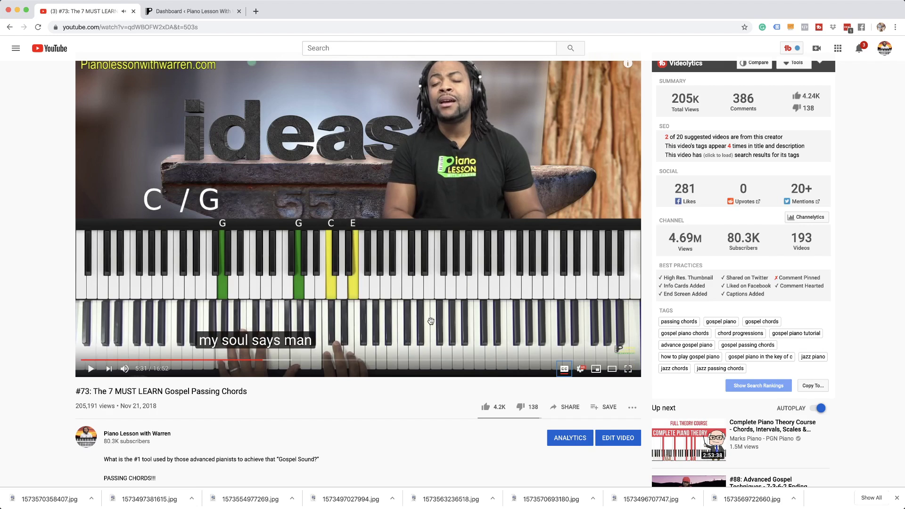
- Drag the captions to the video's upper-left, then play on and pause at 5:57
drag(277, 341, 174, 149)
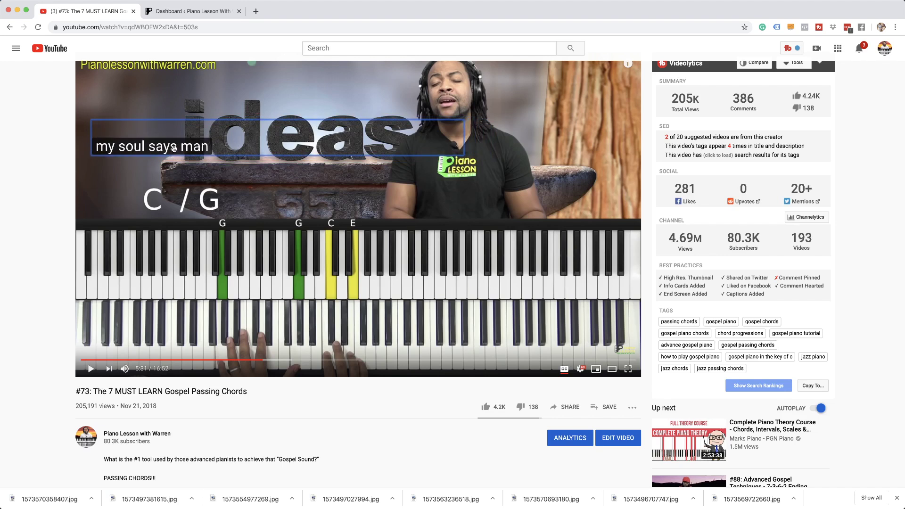
key(space)
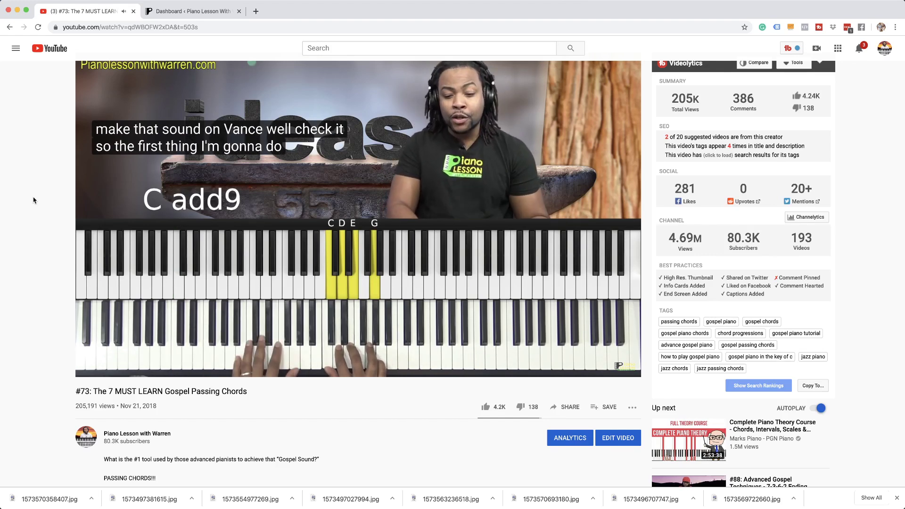
key(space)
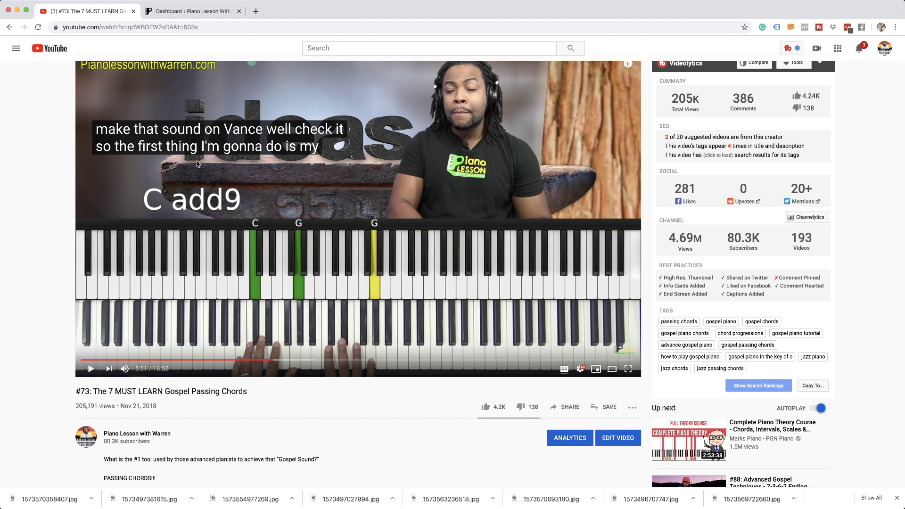
click(78, 171)
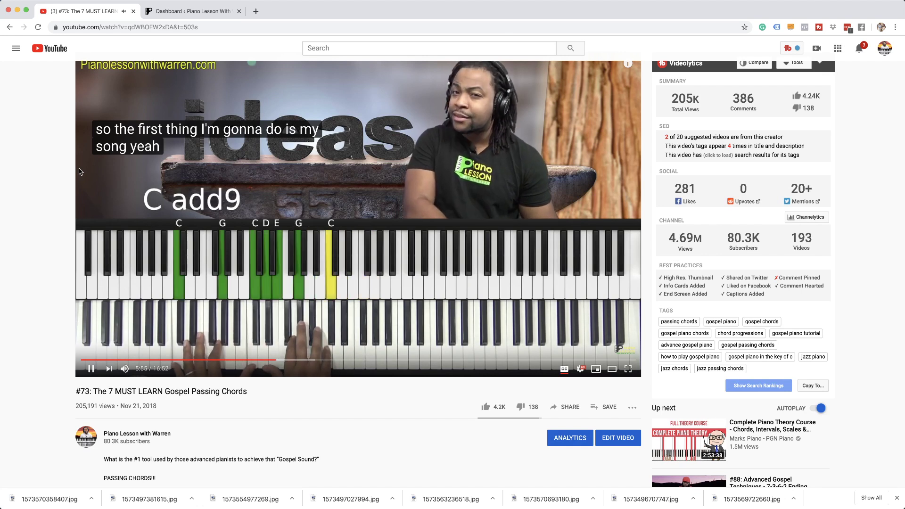
click(275, 185)
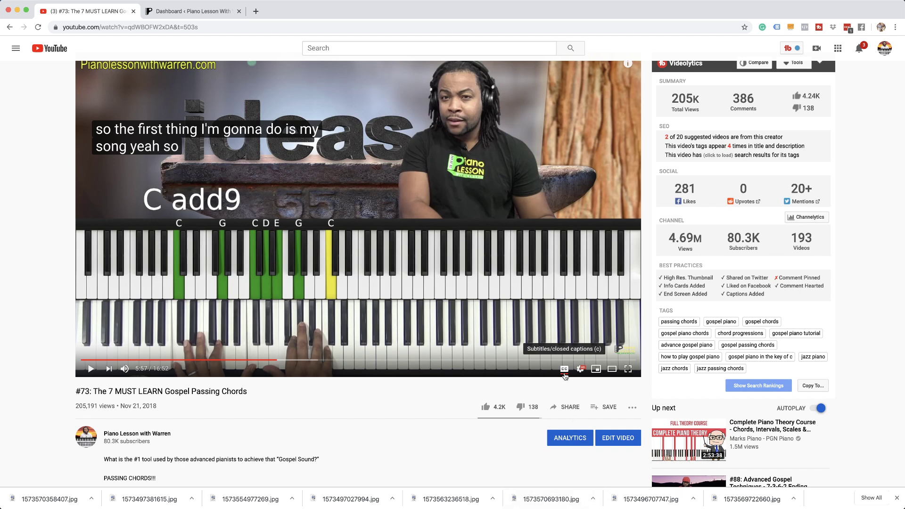
- Toggle captions off and on, drag them above the keyboard, and open player Settings
click(565, 371)
click(565, 371)
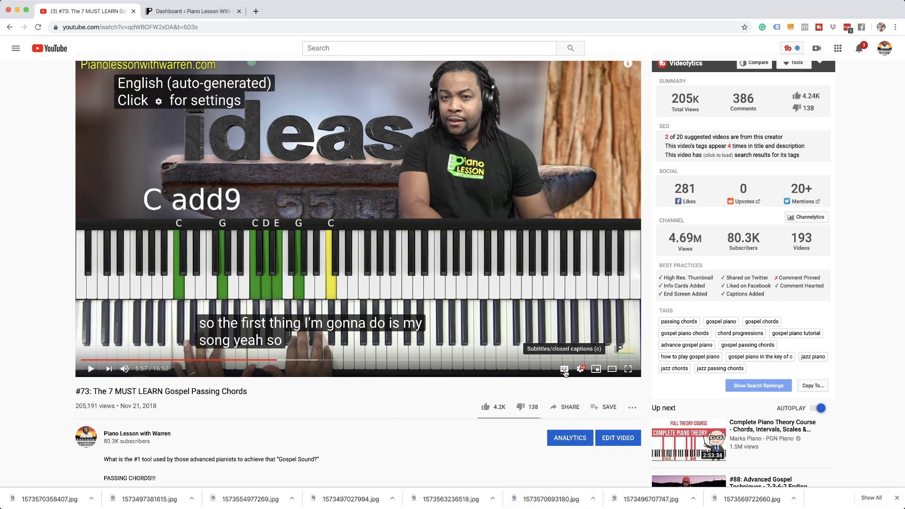
drag(227, 327, 119, 161)
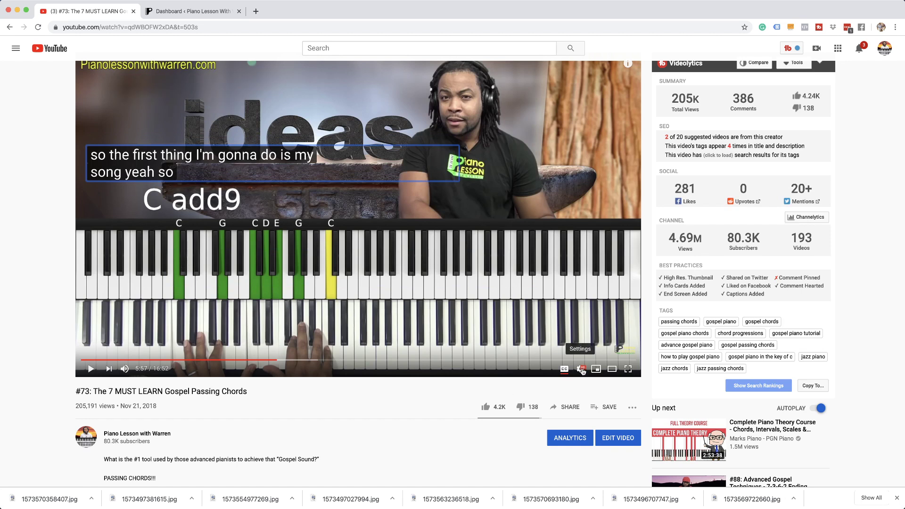
click(581, 370)
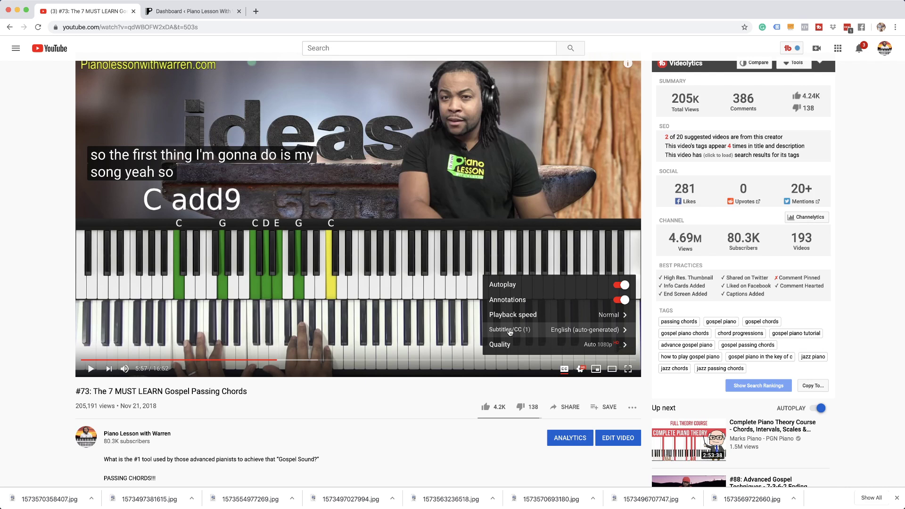
- Set Subtitles/CC auto-translate to French and resume playing the lesson
click(509, 331)
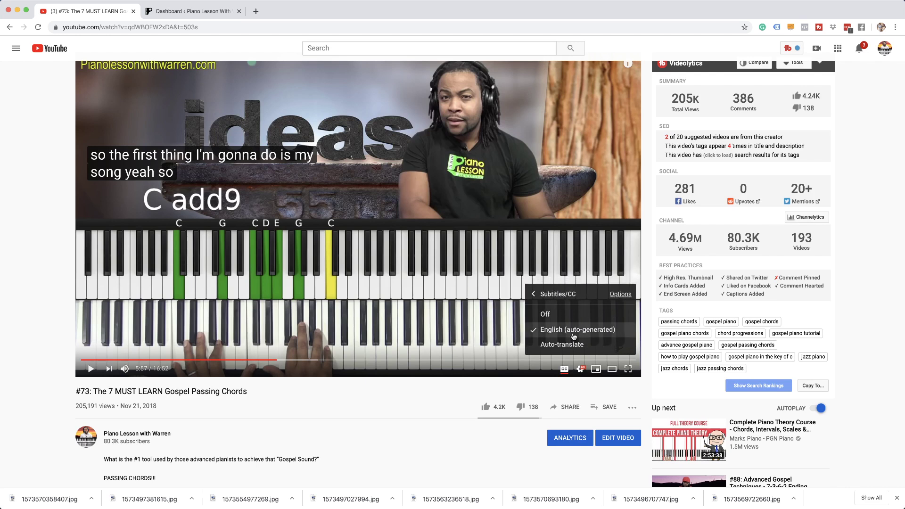
scroll(555, 348, up, 1)
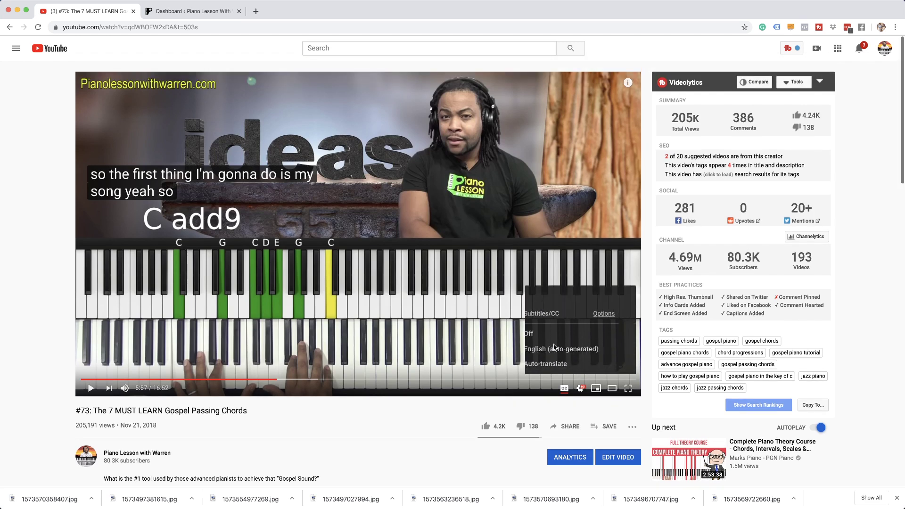
click(555, 346)
scroll(562, 310, down, 5)
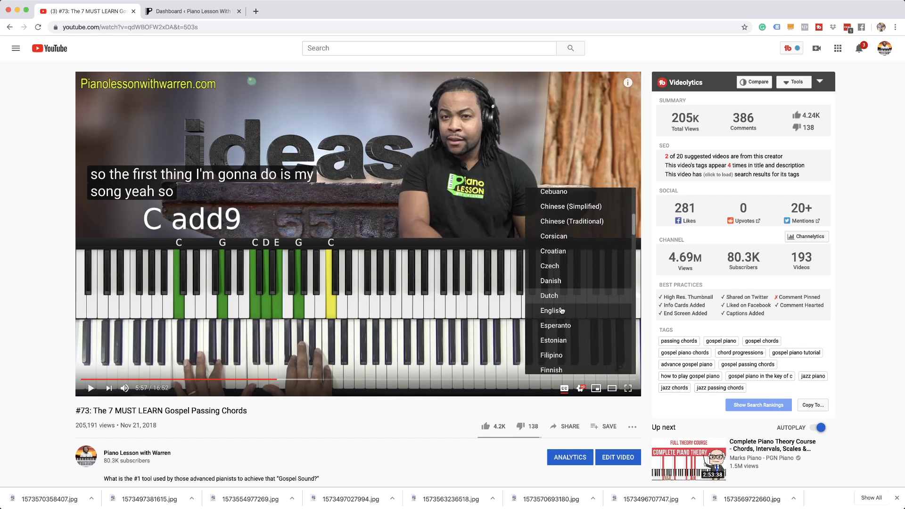
scroll(562, 310, down, 2)
scroll(562, 309, down, 2)
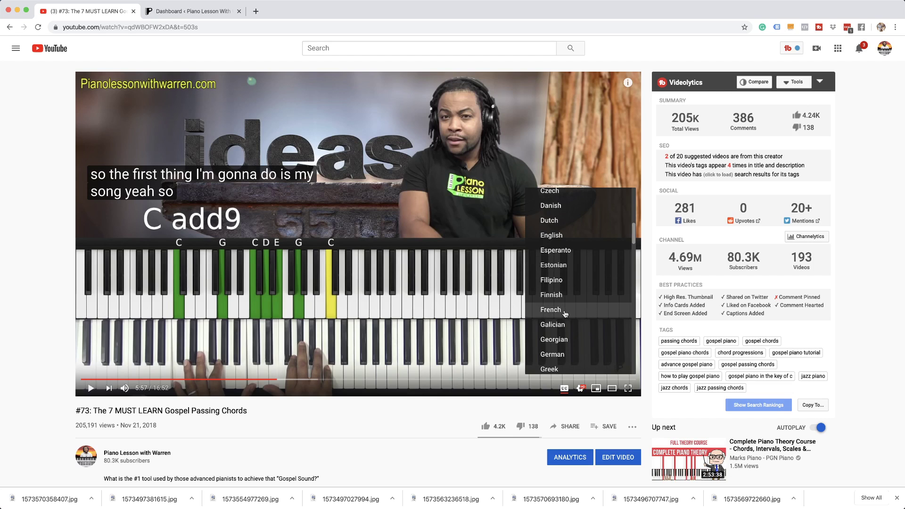
click(565, 313)
click(565, 314)
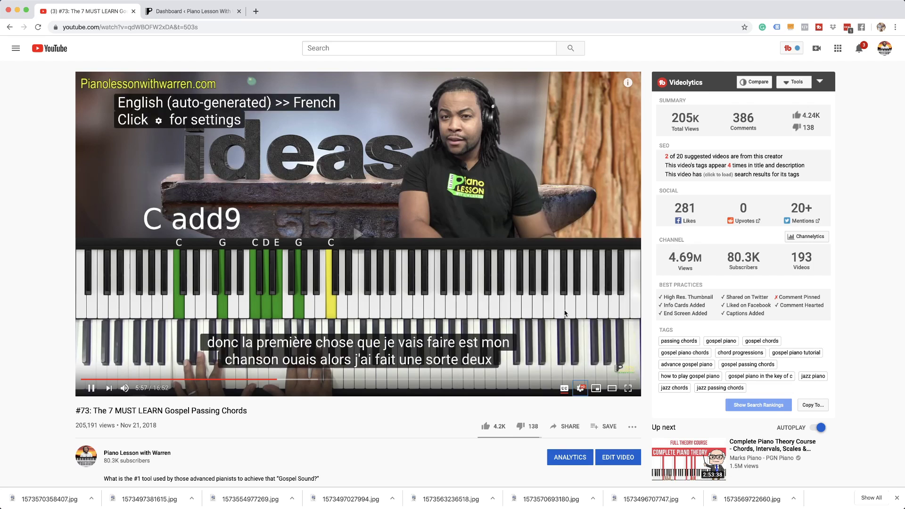
- Raise the French captions in three drags until they sit above the on-screen keyboard
drag(354, 349, 248, 202)
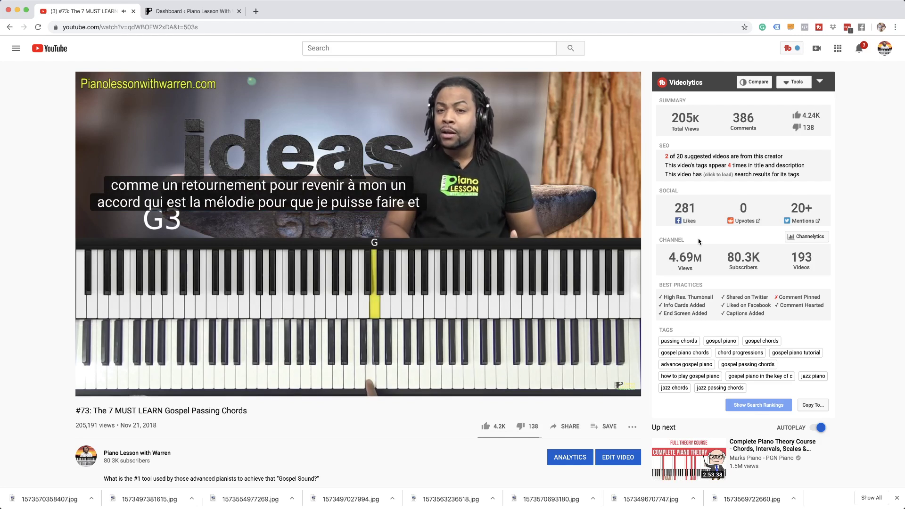
drag(296, 190, 293, 173)
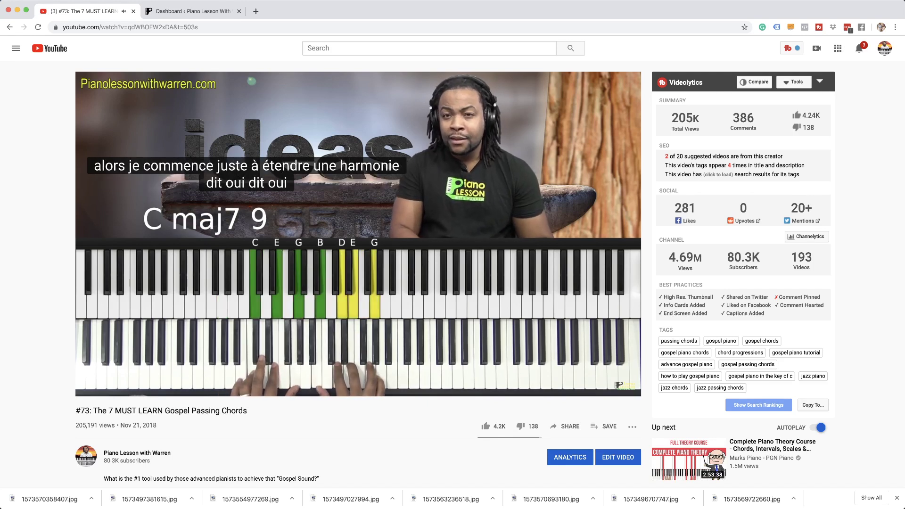
mouse_move(512, 307)
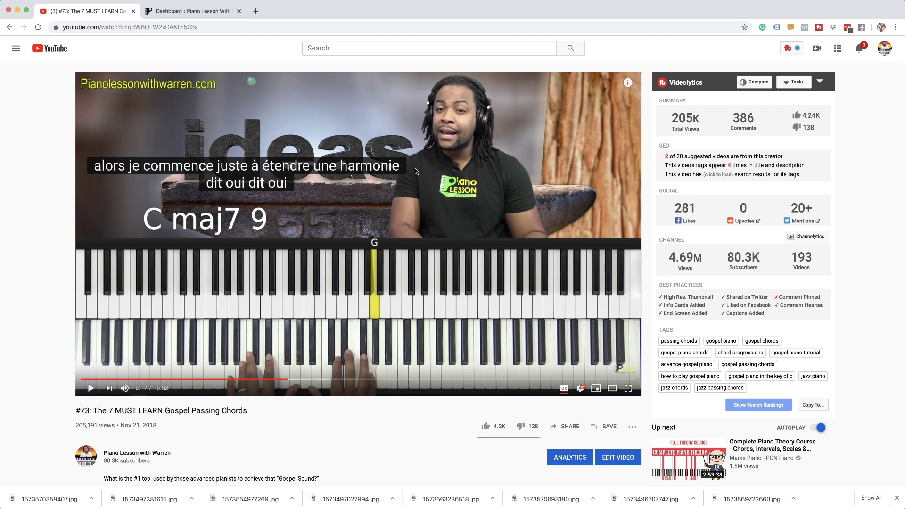
drag(277, 168, 248, 157)
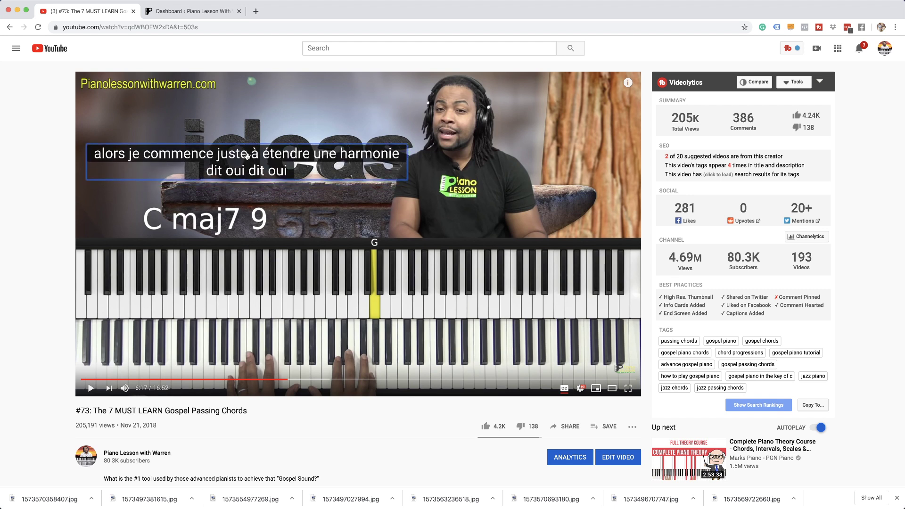